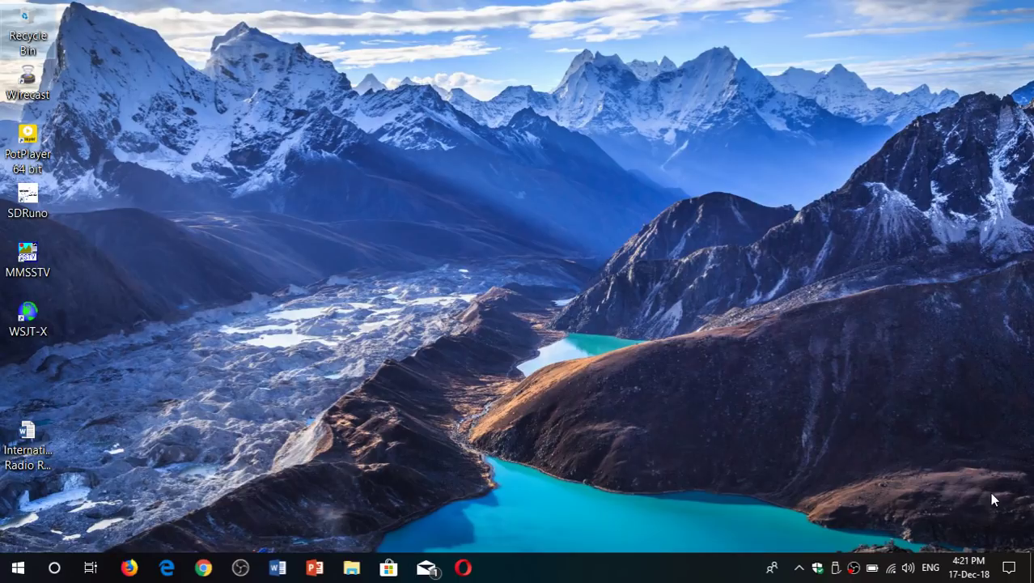
Open Windows Settings, dismiss the OBS Studio notification, and go to the Privacy category.
click(1008, 569)
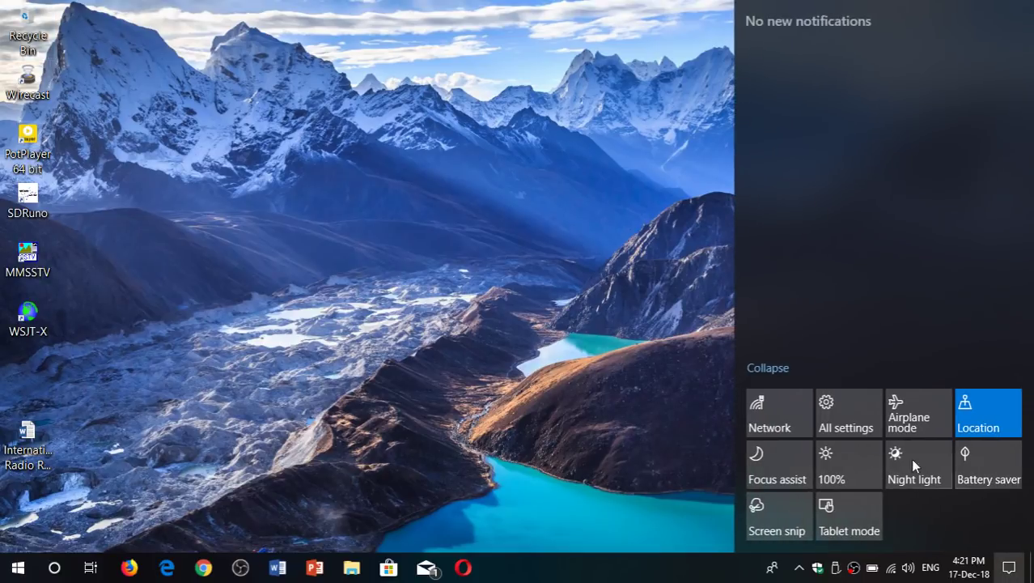
click(9, 567)
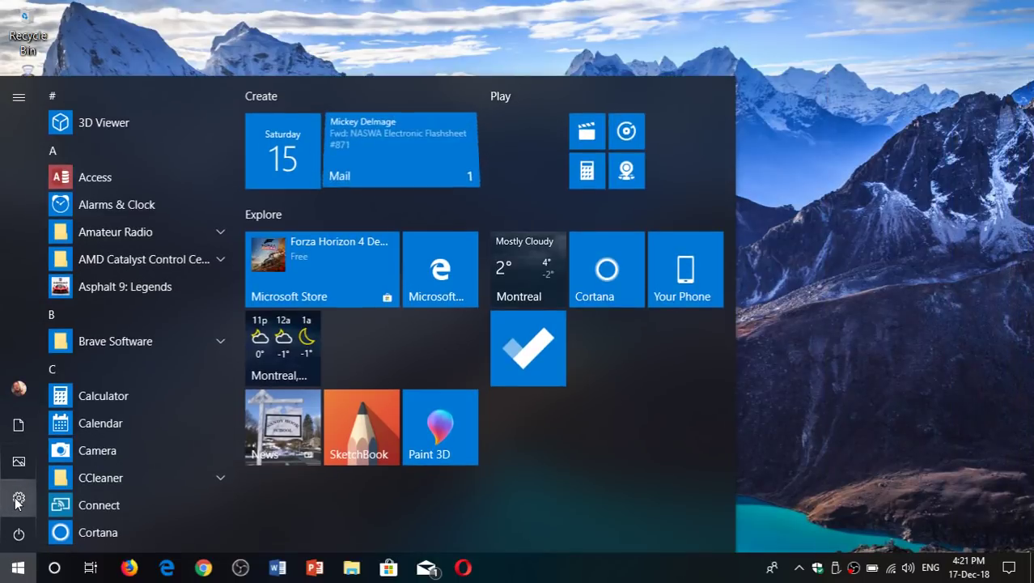
click(17, 497)
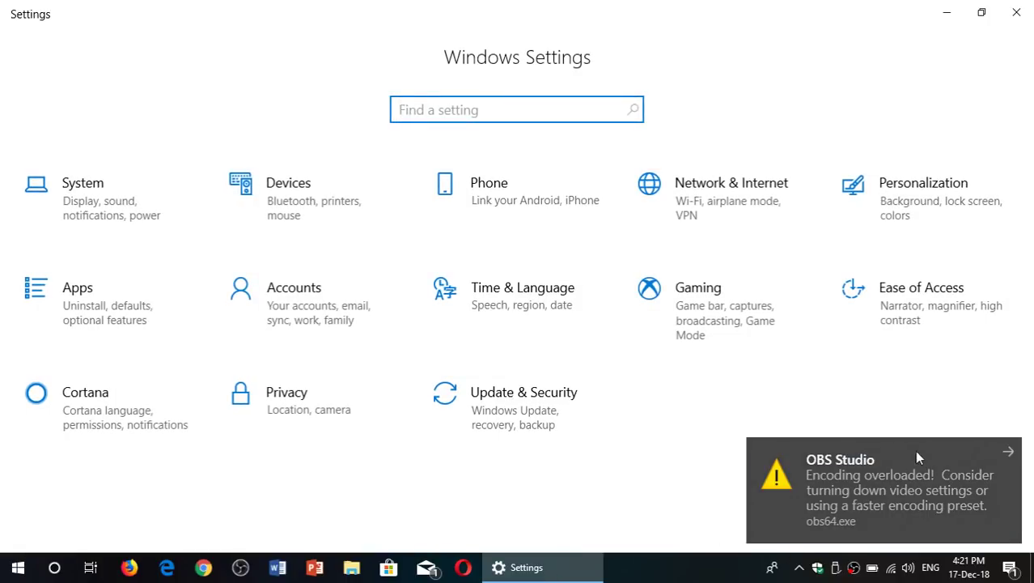
click(1006, 451)
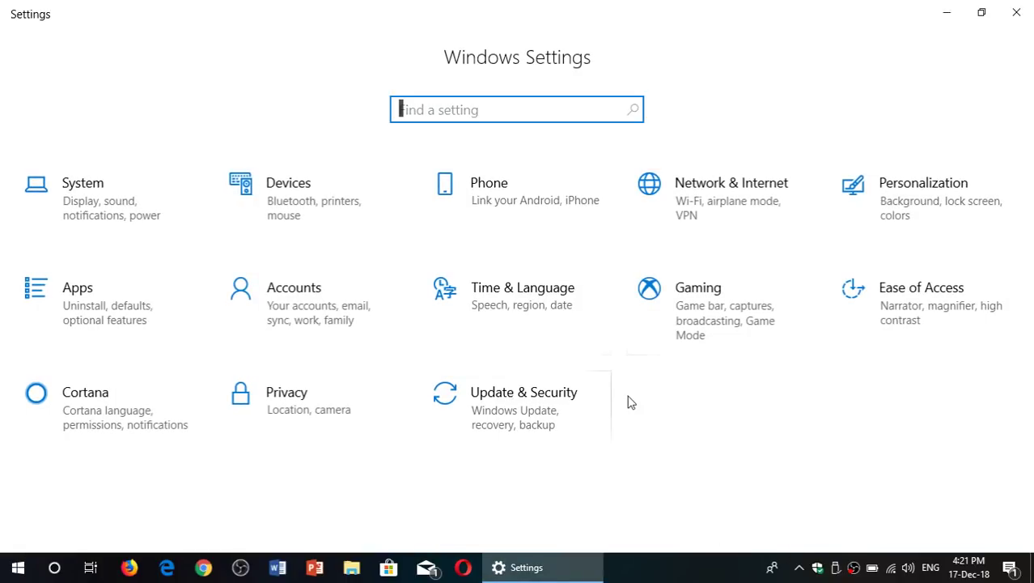
click(318, 414)
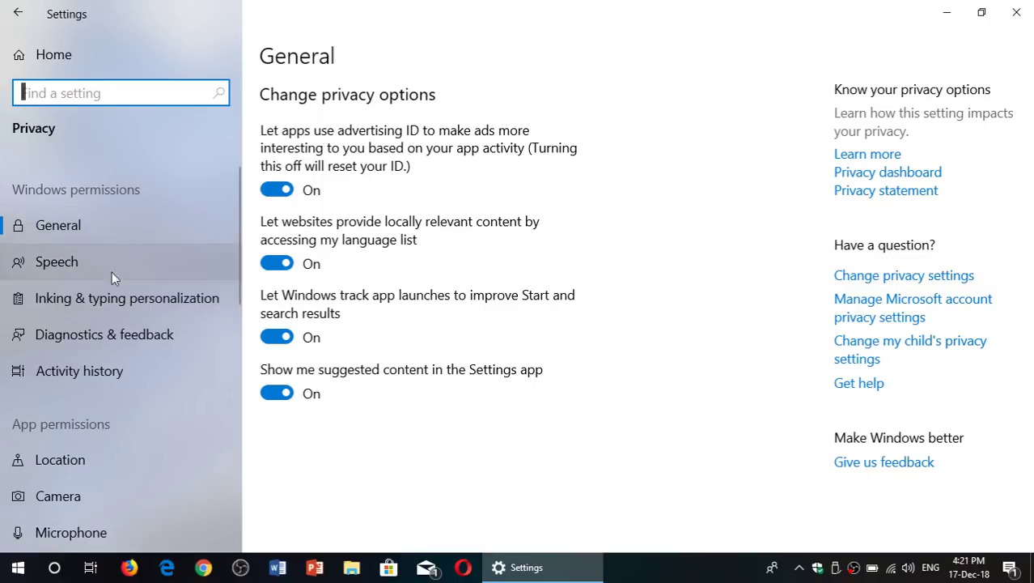
In Diagnostics & feedback, switch the diagnostic data level to Basic and back to Full.
click(109, 334)
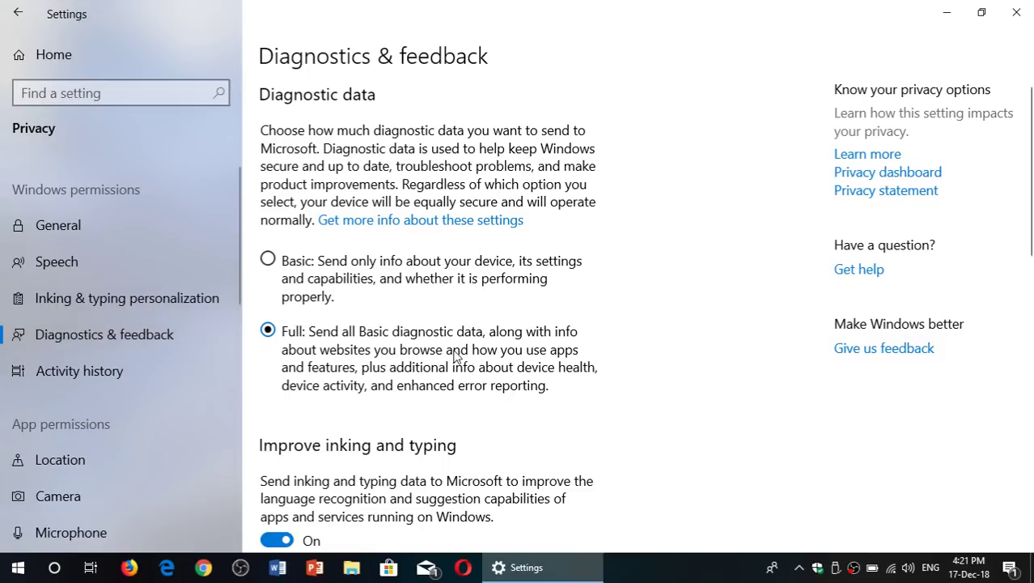
click(273, 264)
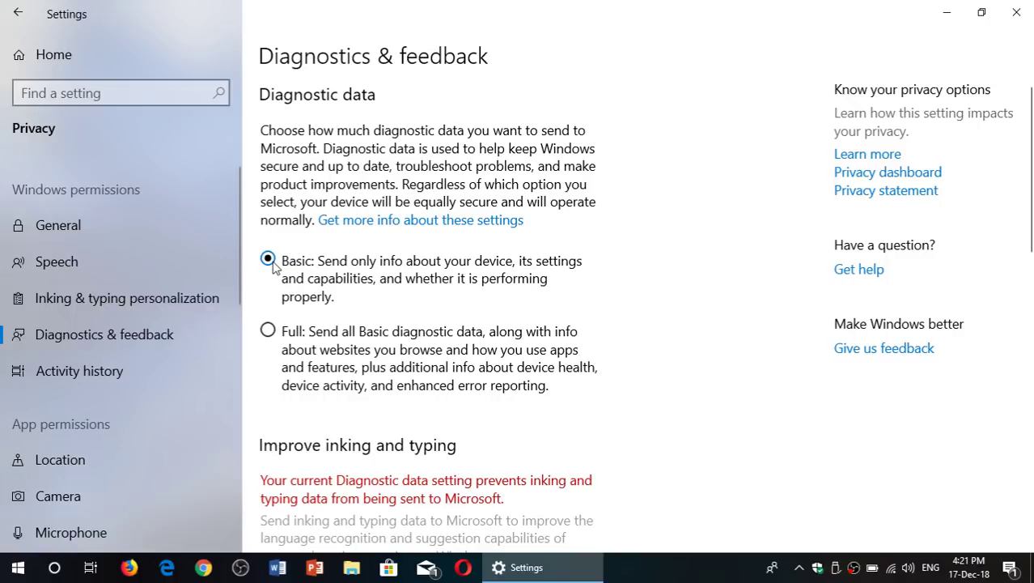
click(268, 333)
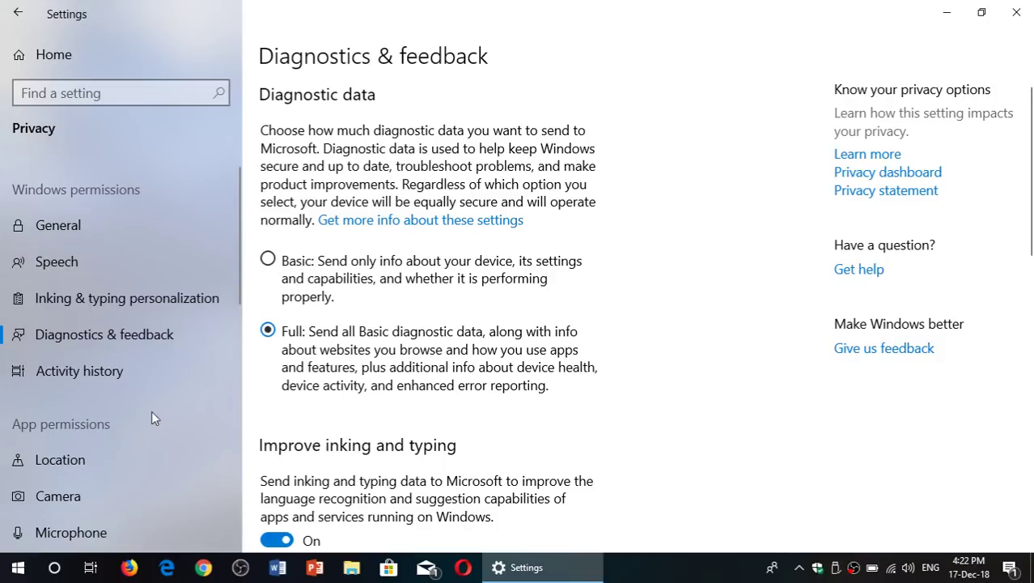
Open the App diagnostics page under the Privacy app permissions.
scroll(152, 413, down, 4)
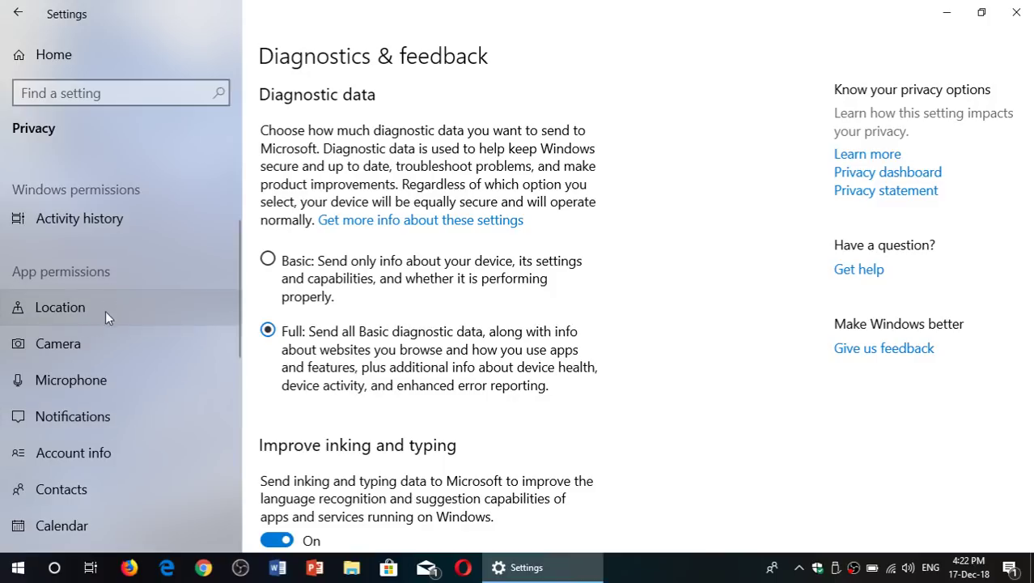
scroll(99, 357, down, 1)
scroll(99, 359, down, 4)
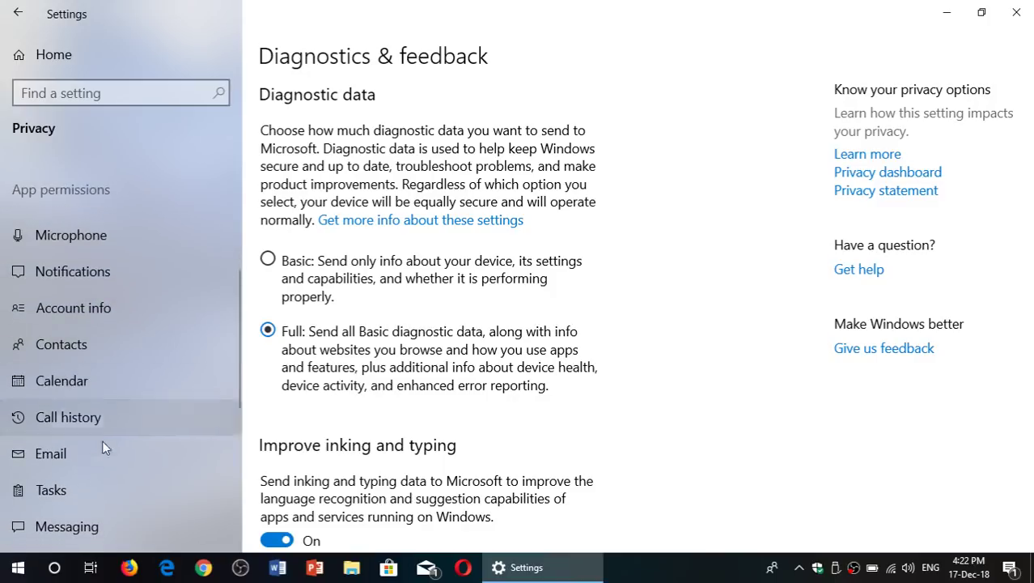
scroll(102, 477, down, 4)
scroll(102, 479, down, 3)
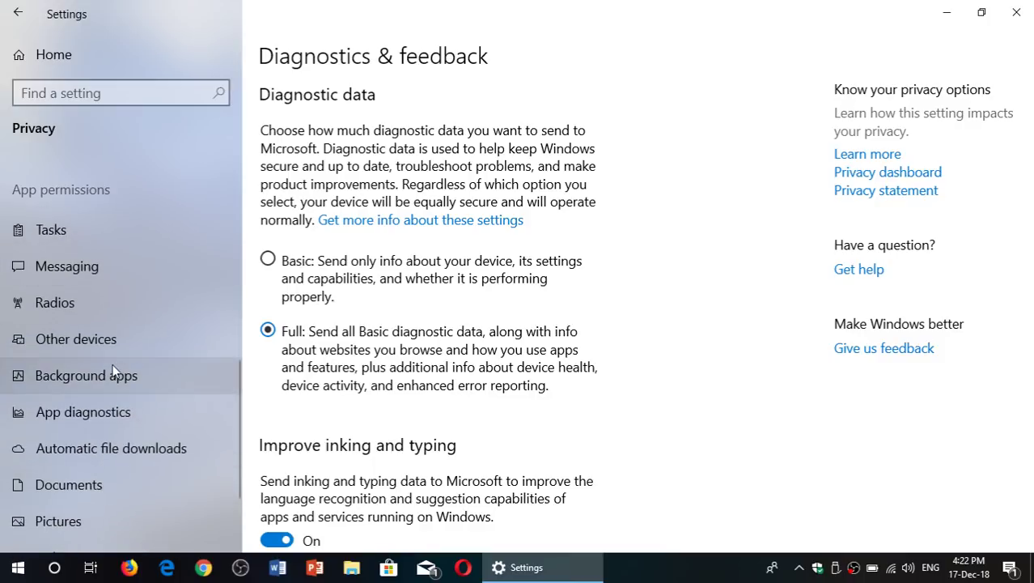
click(133, 418)
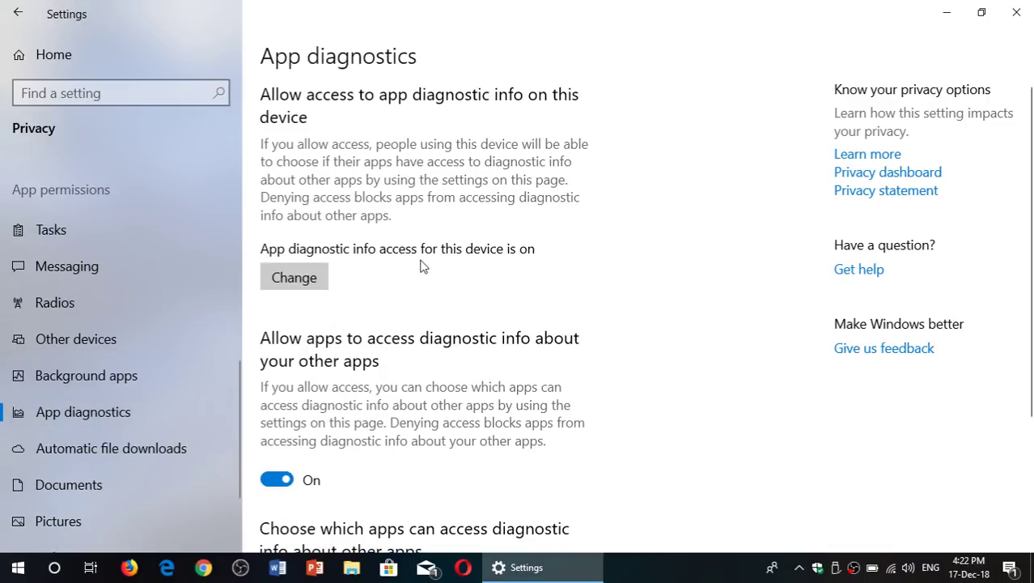
Review the device access switch and the per-app diagnostic access options in App diagnostics, and close Settings.
click(301, 281)
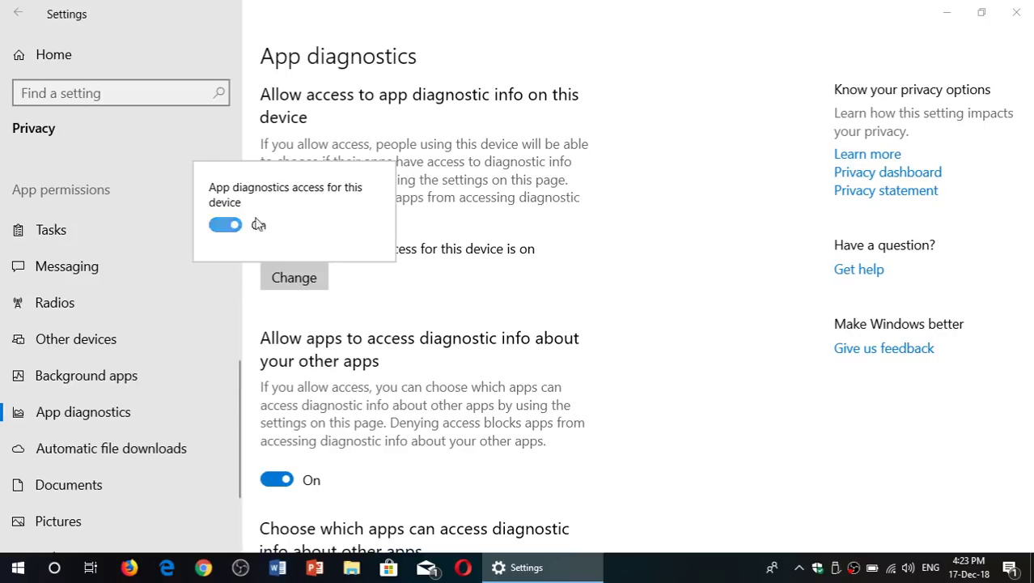
click(615, 487)
scroll(615, 487, down, 3)
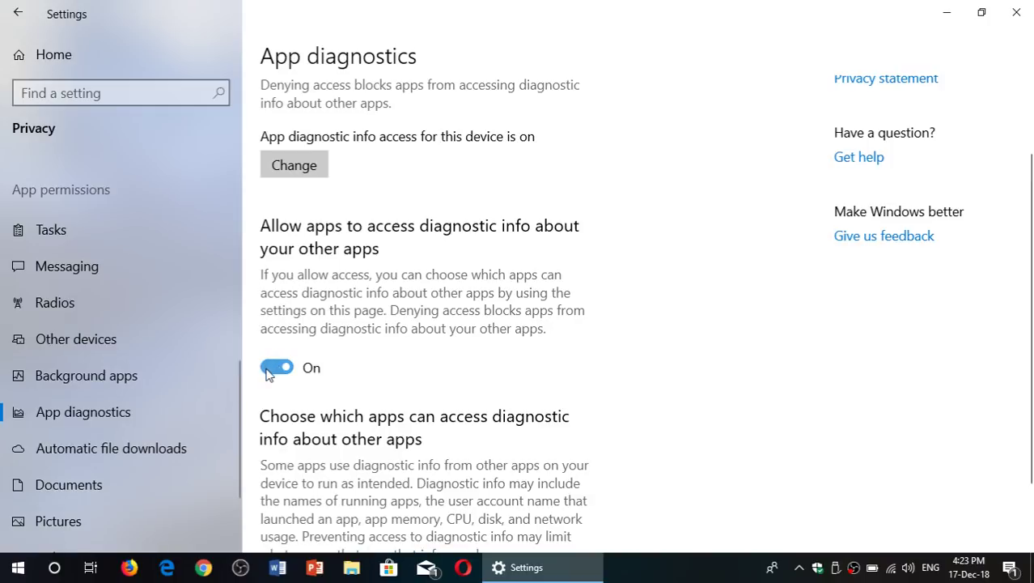
scroll(400, 347, down, 2)
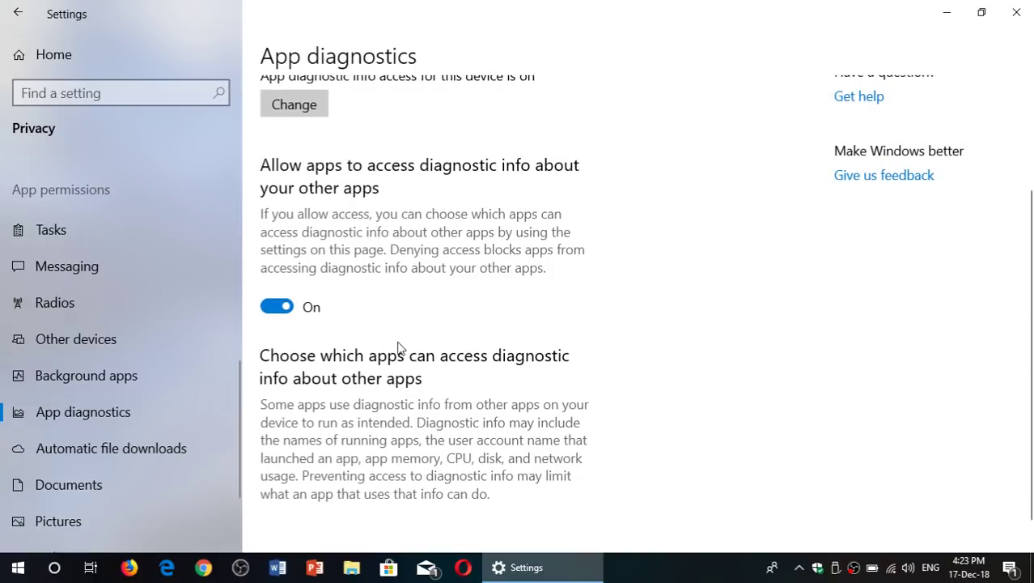
scroll(400, 347, down, 1)
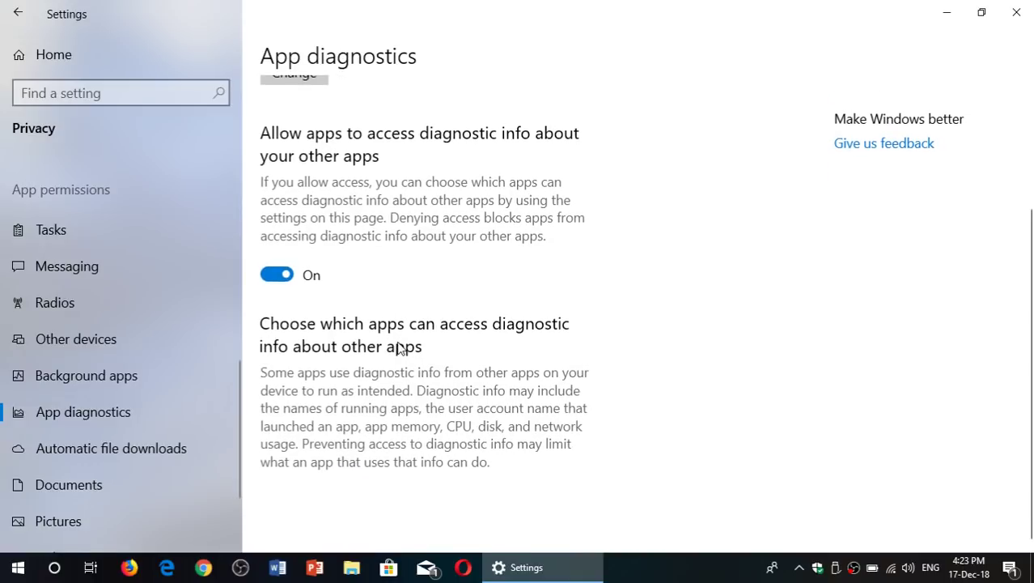
scroll(400, 346, up, 6)
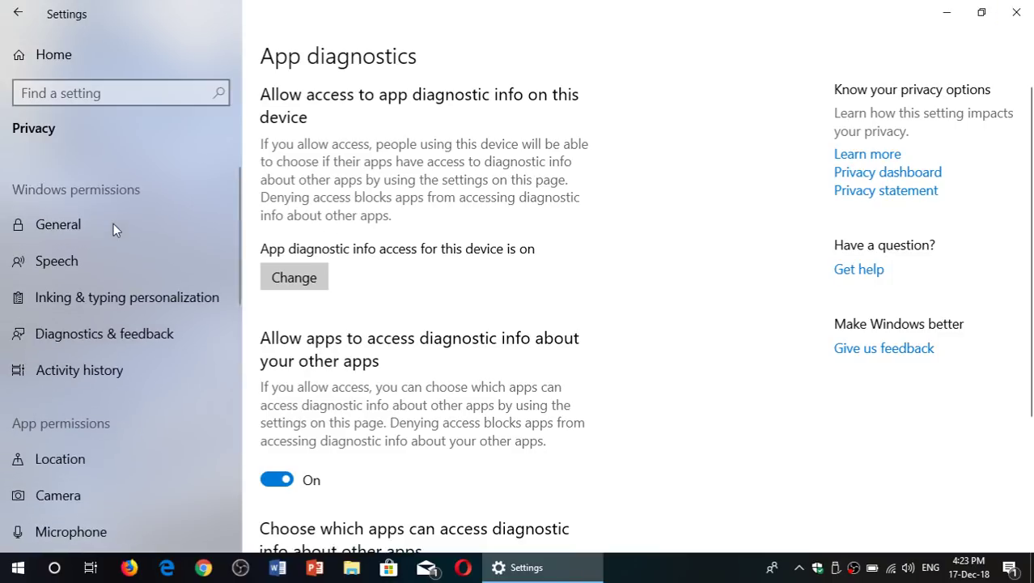
click(1008, 15)
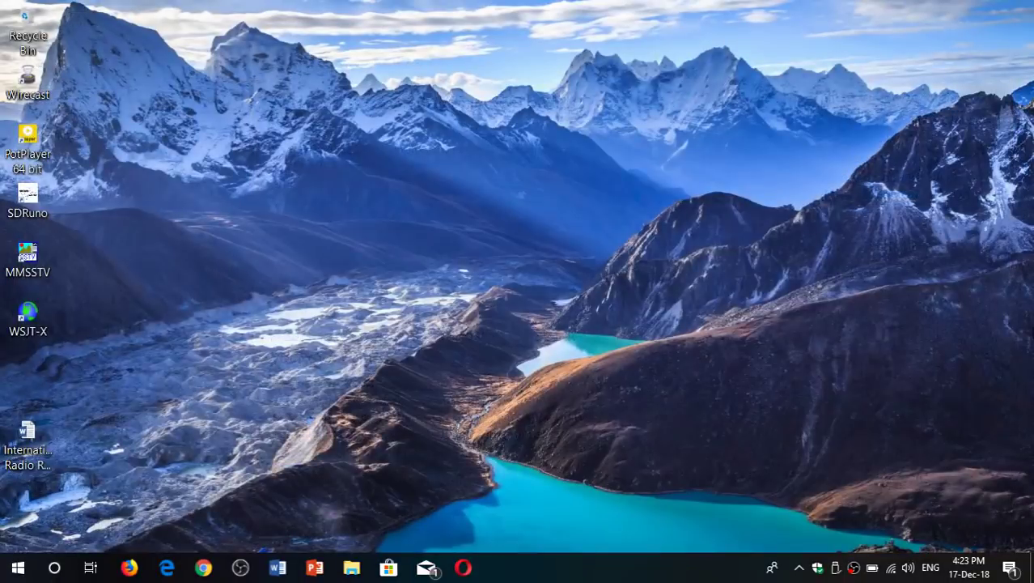
Reopen Windows Settings from the notification center and go to the Privacy category.
click(1010, 567)
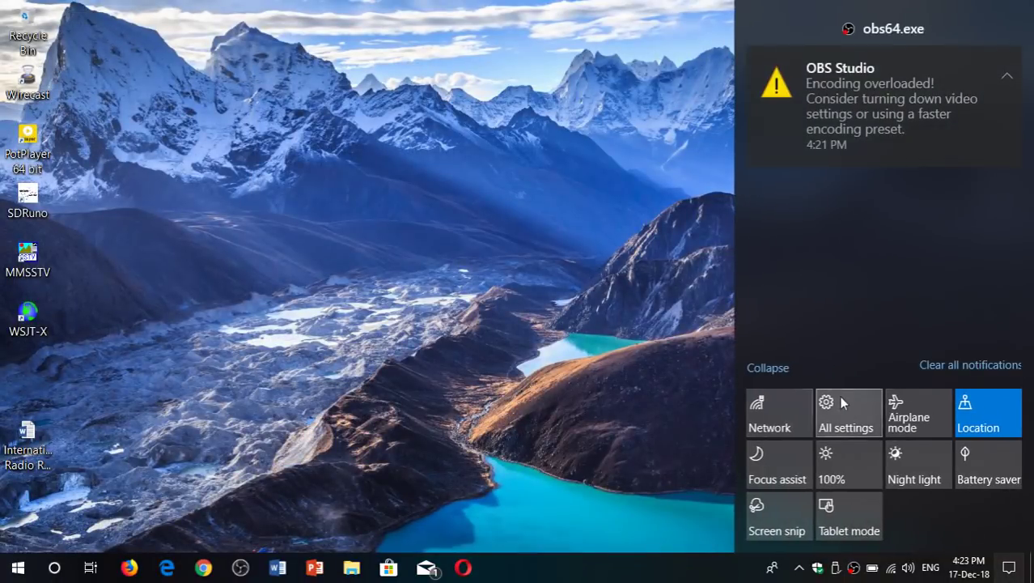
click(842, 402)
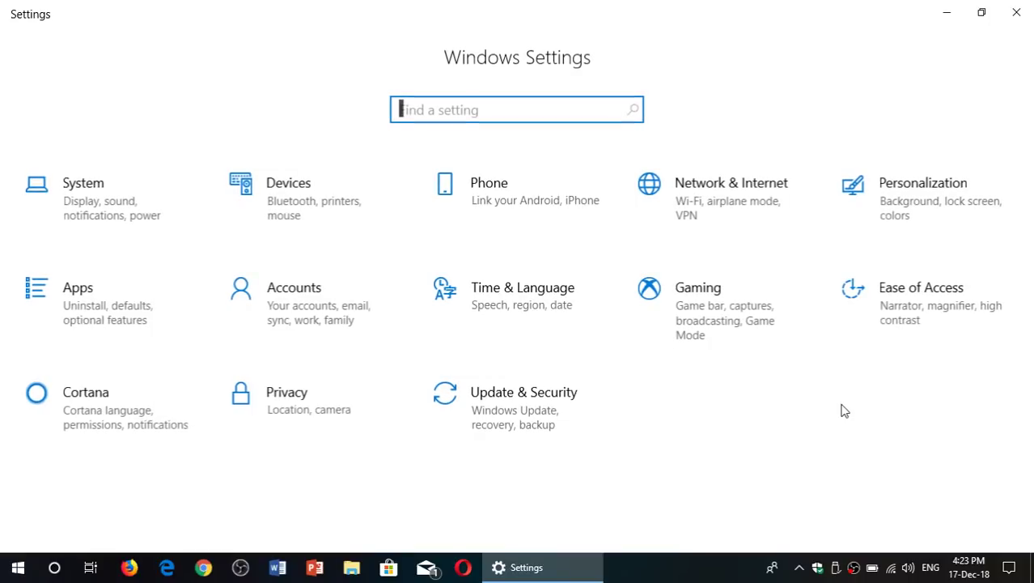
click(362, 418)
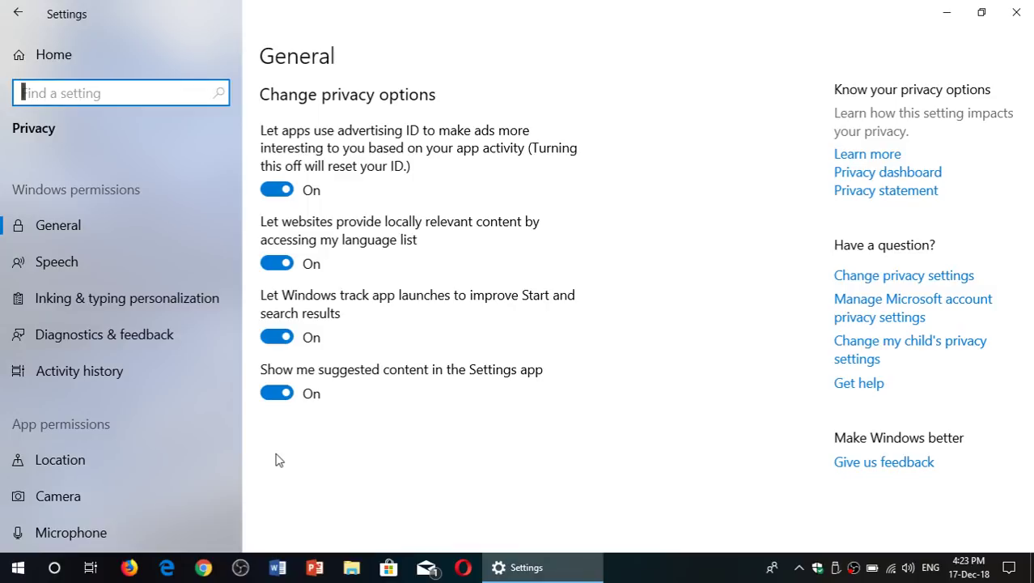
Review the Diagnostics & feedback options for diagnostic data, inking and typing, tailored experiences and viewing diagnostic data.
click(85, 340)
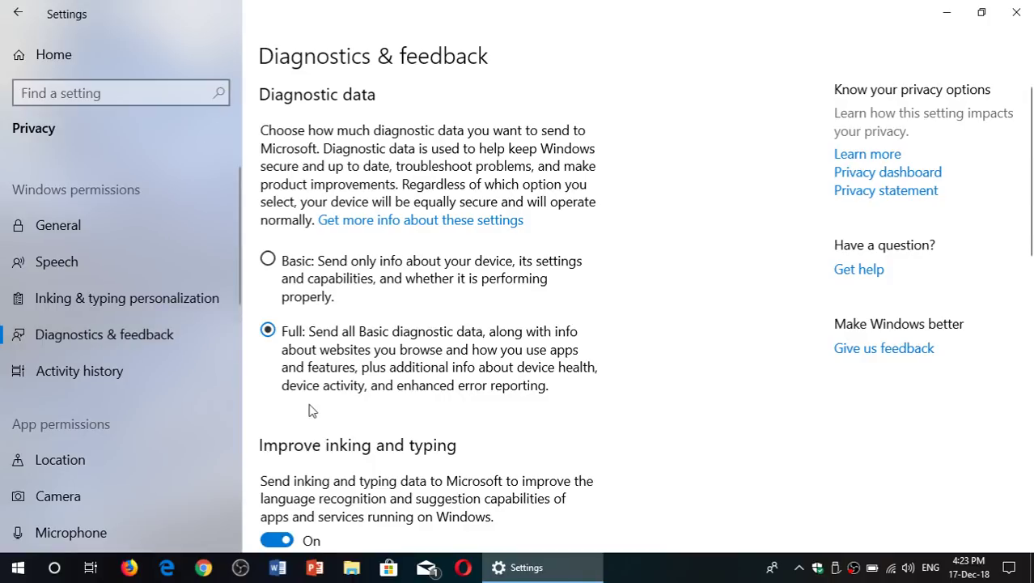
scroll(314, 401, down, 2)
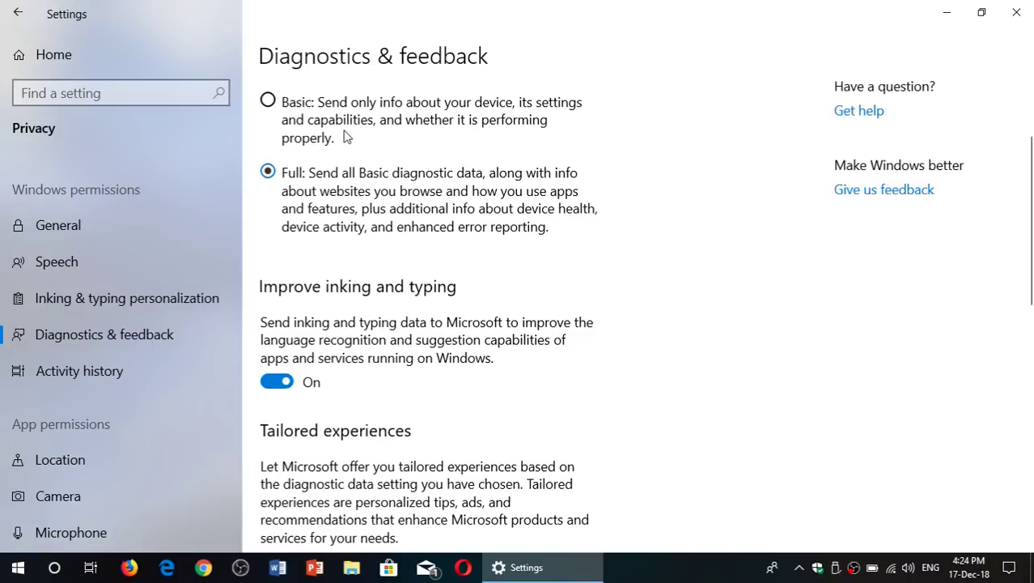
scroll(345, 134, up, 1)
scroll(345, 134, down, 2)
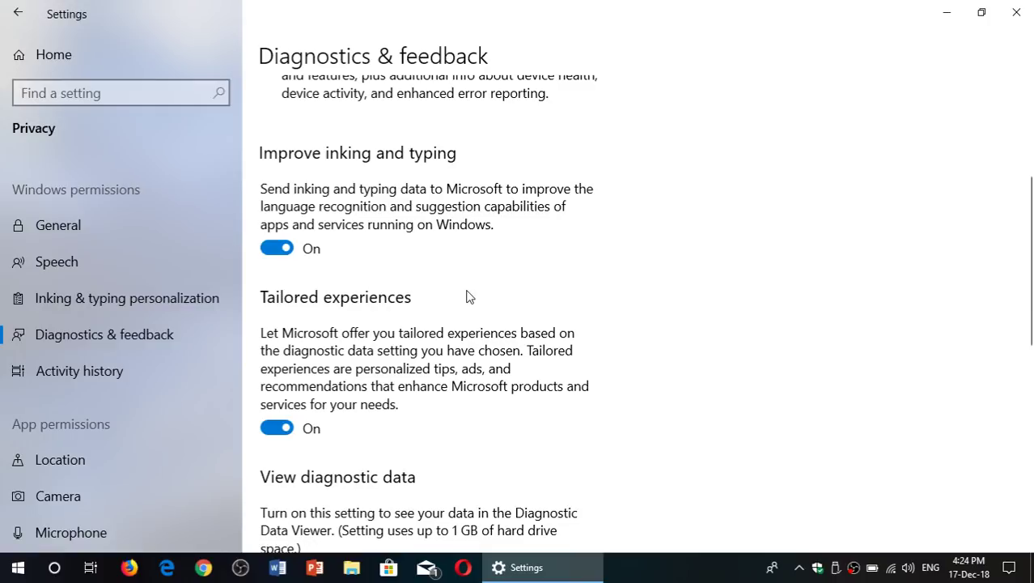
scroll(467, 296, down, 1)
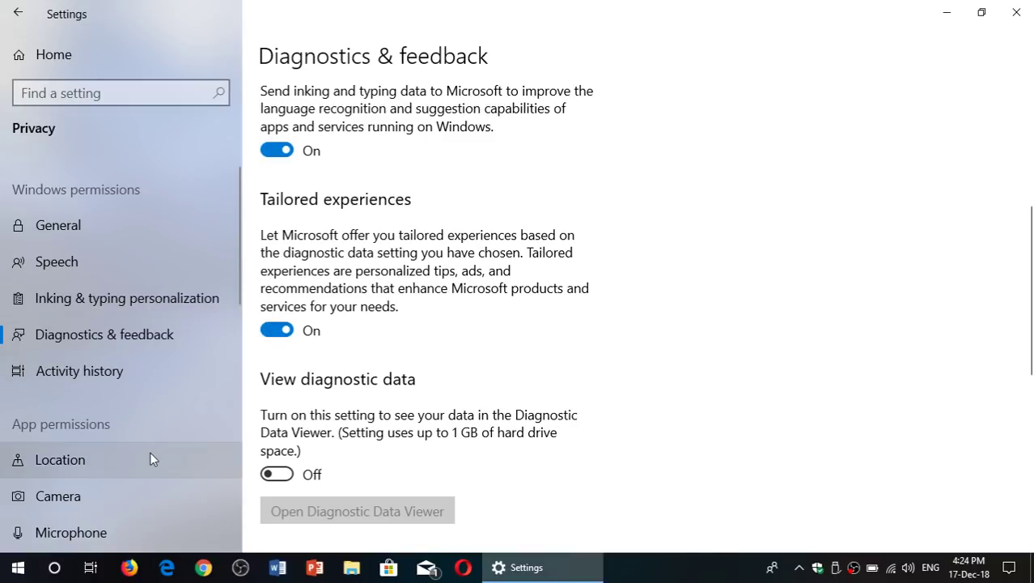
Go to the App diagnostics page among the Privacy app permissions.
scroll(150, 455, down, 3)
scroll(151, 455, down, 3)
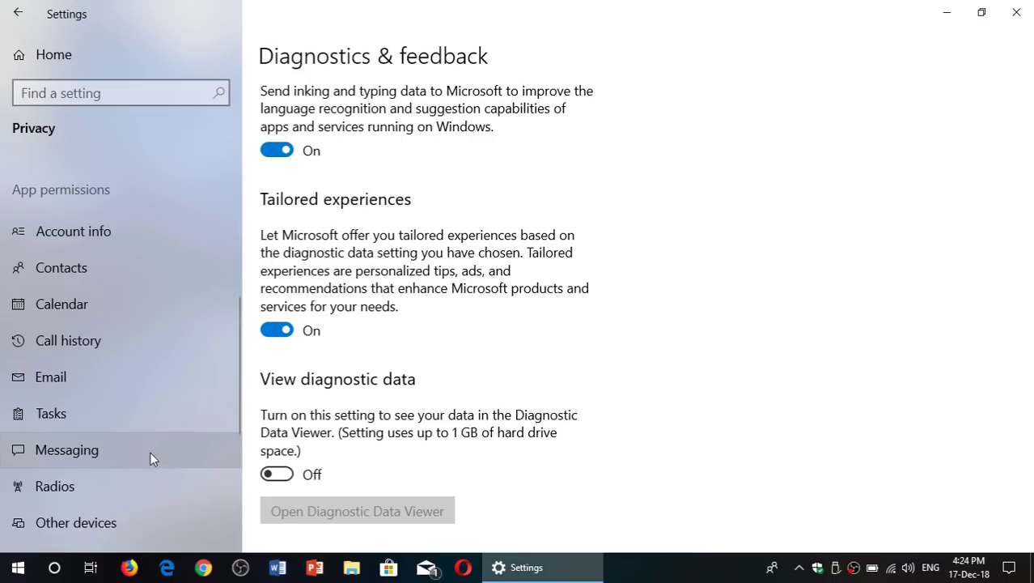
scroll(149, 454, down, 2)
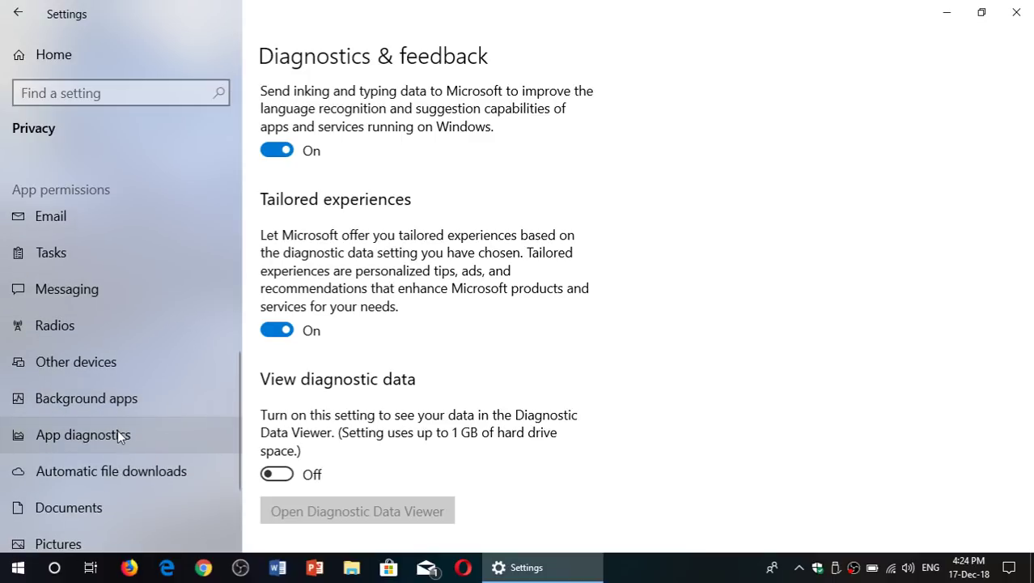
click(118, 431)
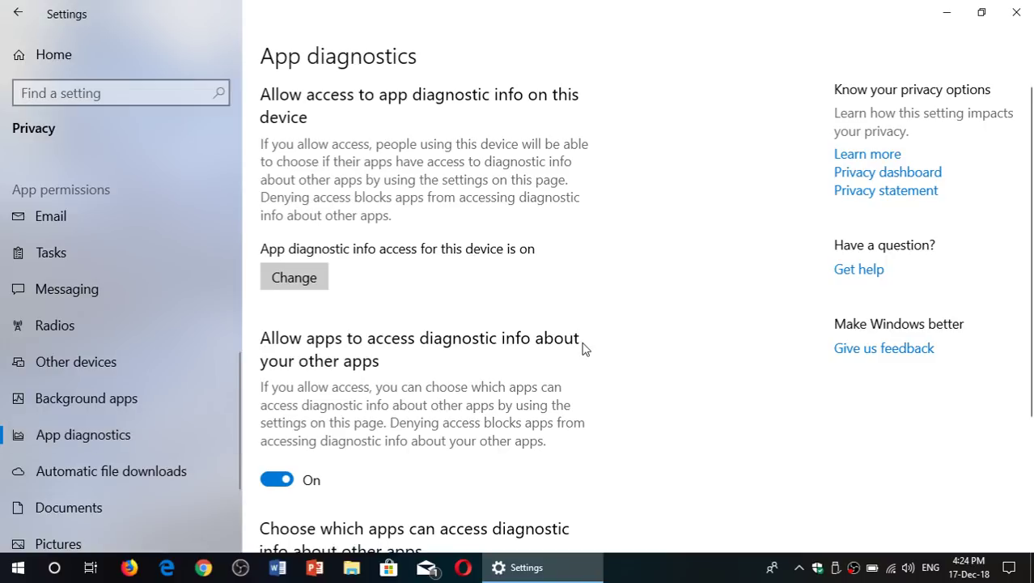
Check the App diagnostics access switch for this device and the app access toggle, and close Settings.
click(312, 287)
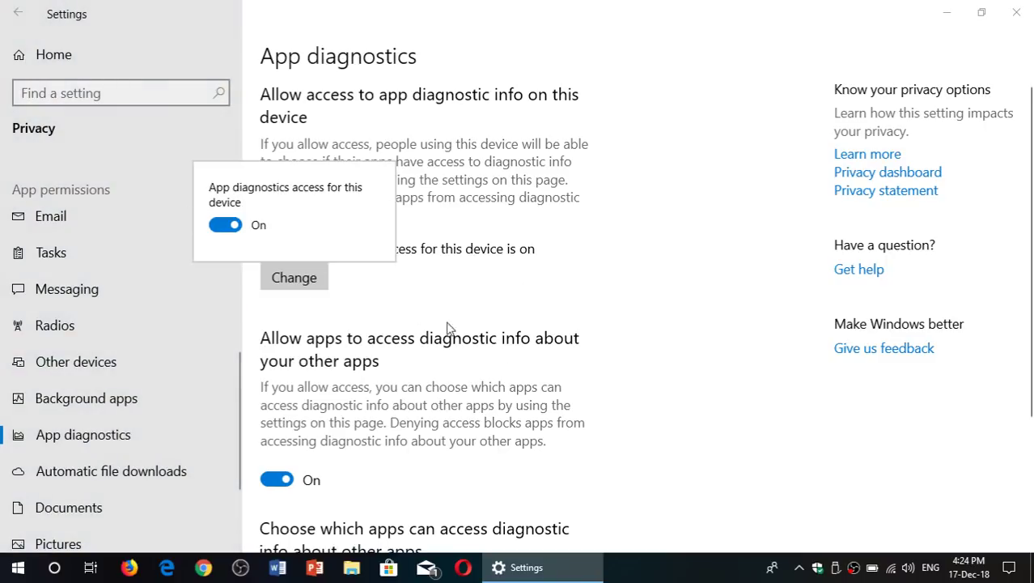
click(563, 434)
scroll(427, 435, down, 1)
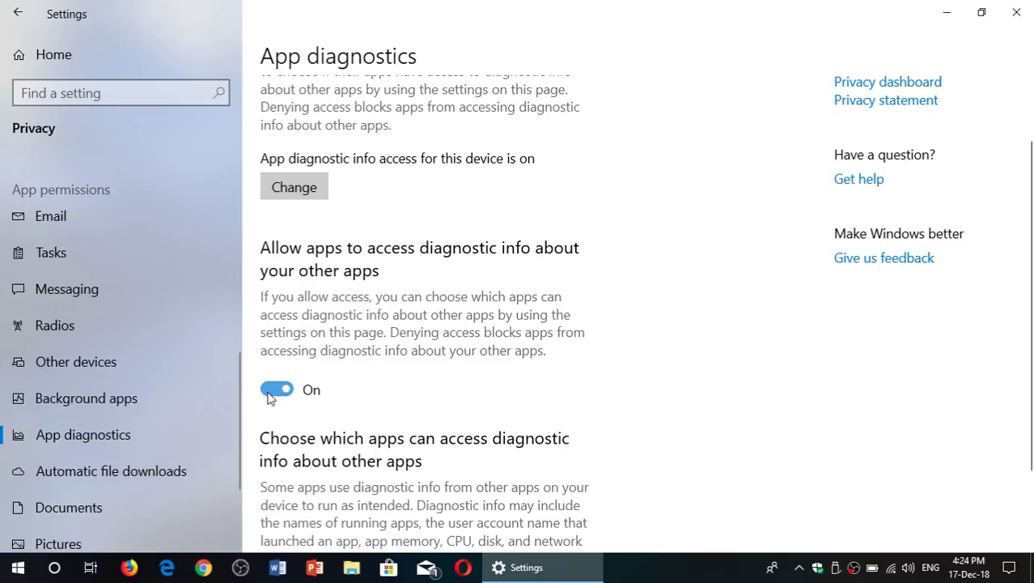
scroll(659, 379, up, 1)
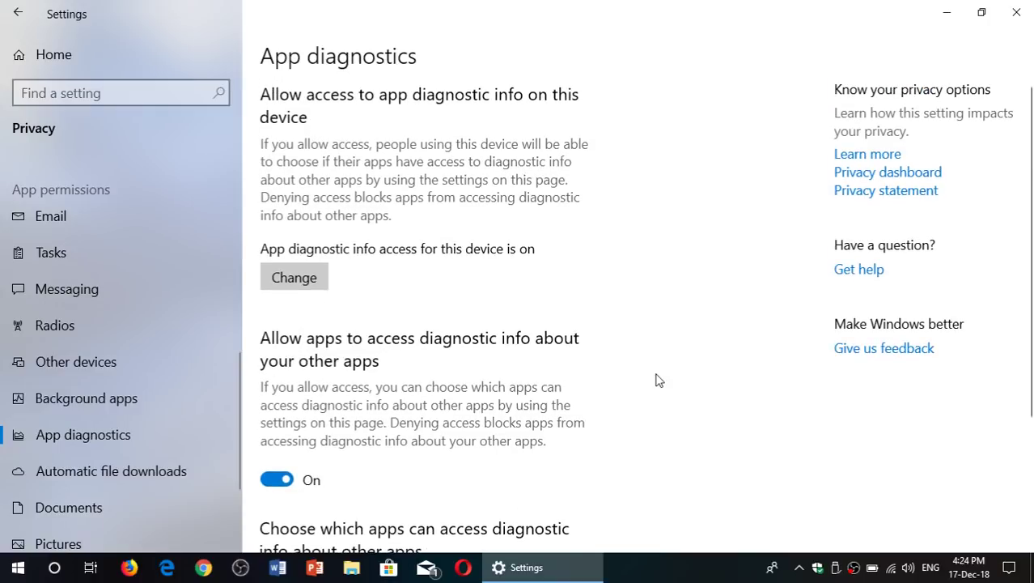
click(1024, 11)
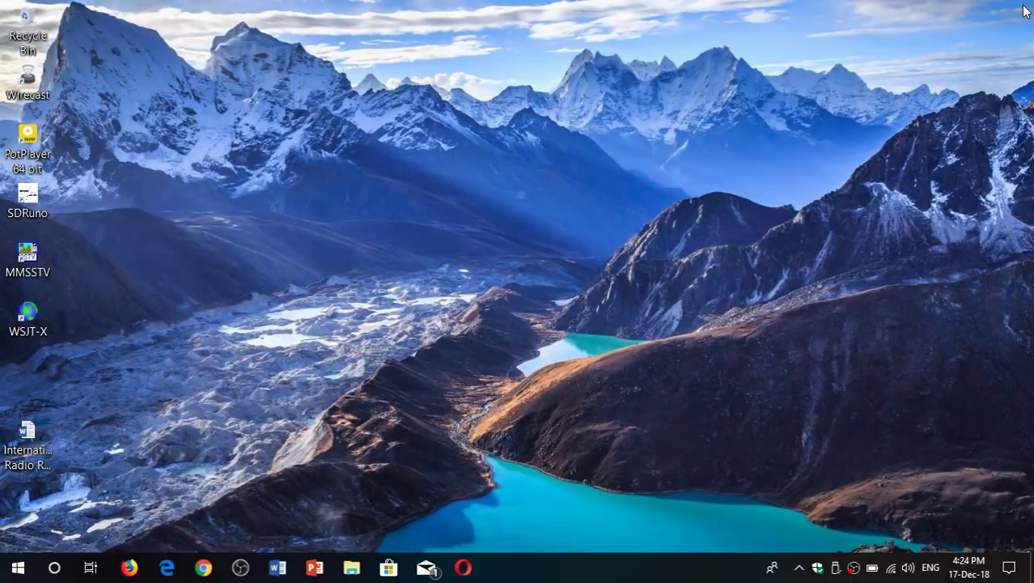